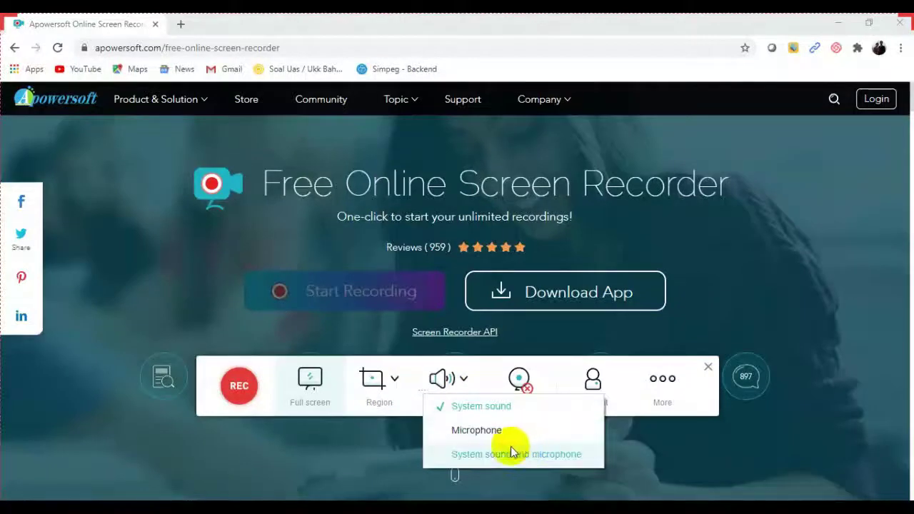
Step: Dismiss the sound source options unchanged, then preview the web camera overlay and turn it off again
click(636, 456)
click(597, 492)
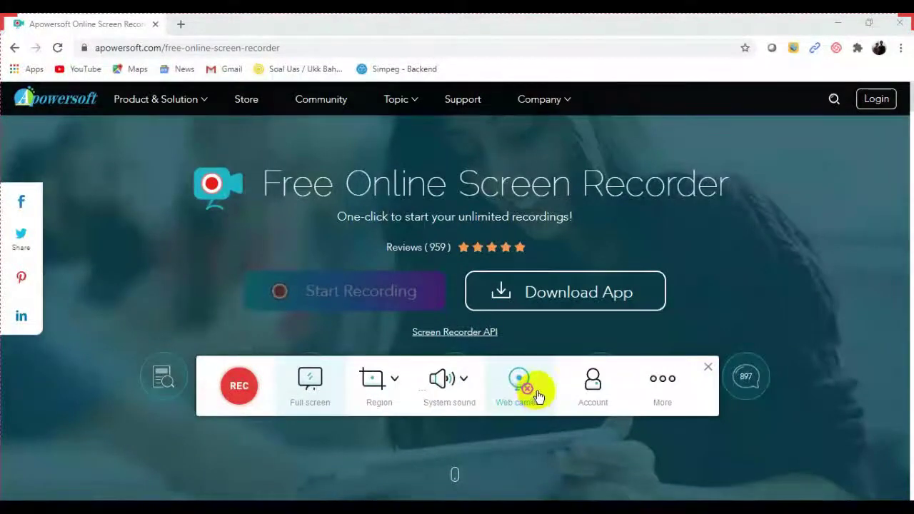
click(525, 376)
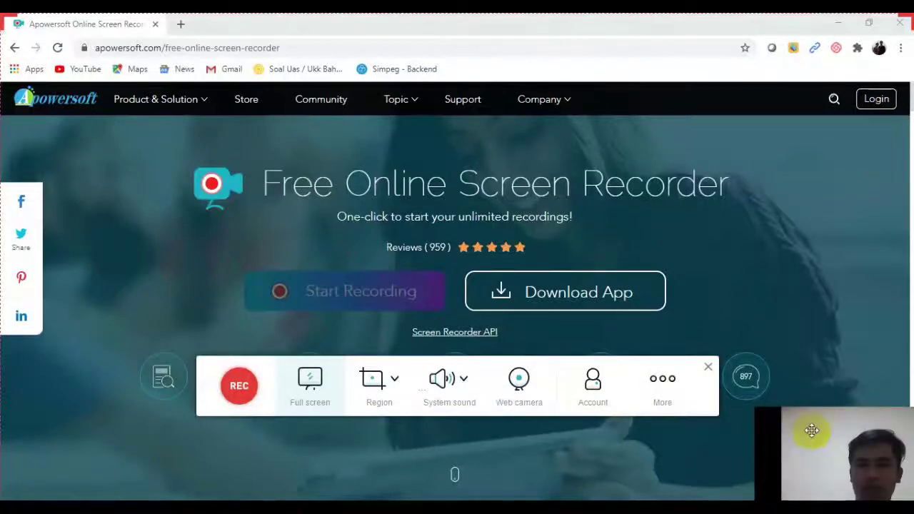
click(525, 393)
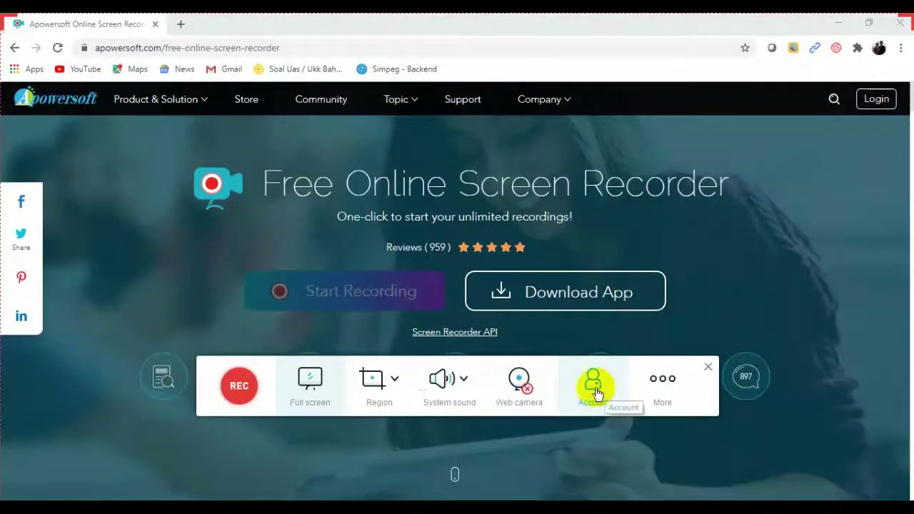
Step: Open the recorder's general settings and check the key choices for the Start recording shortcut, keeping F1
click(666, 386)
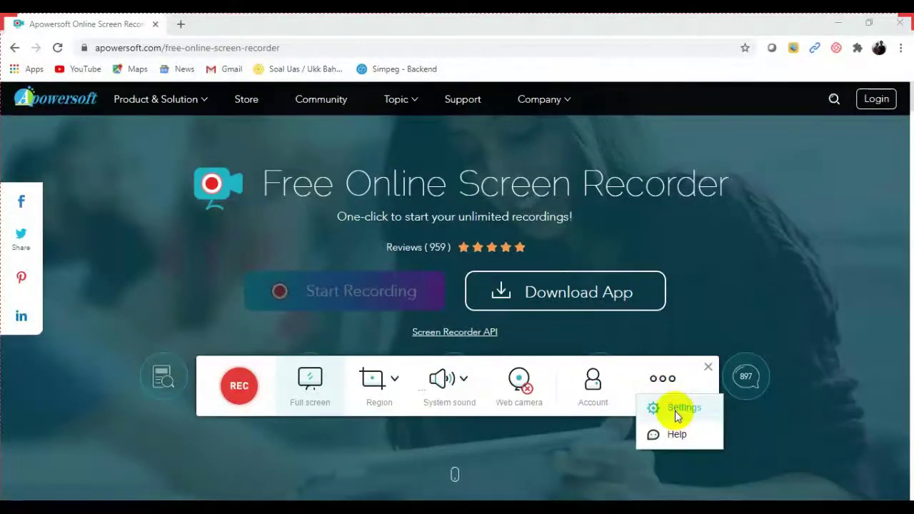
click(675, 411)
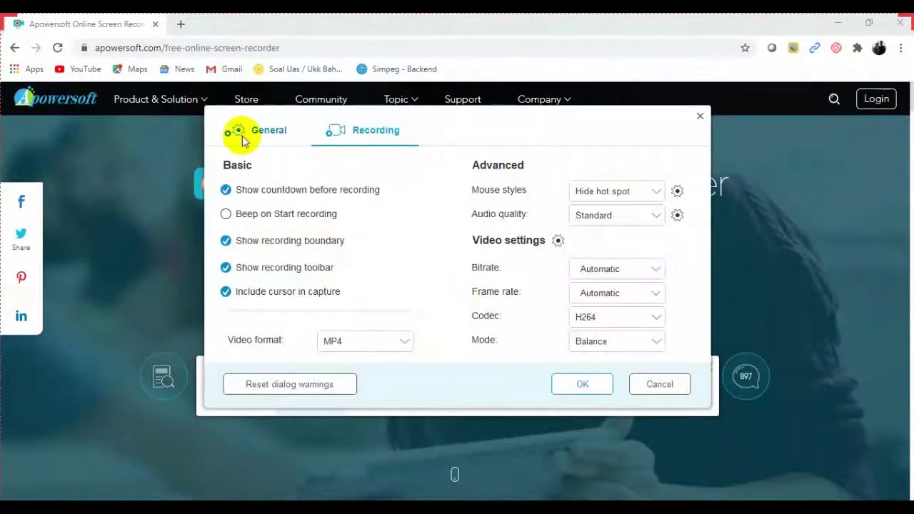
click(261, 132)
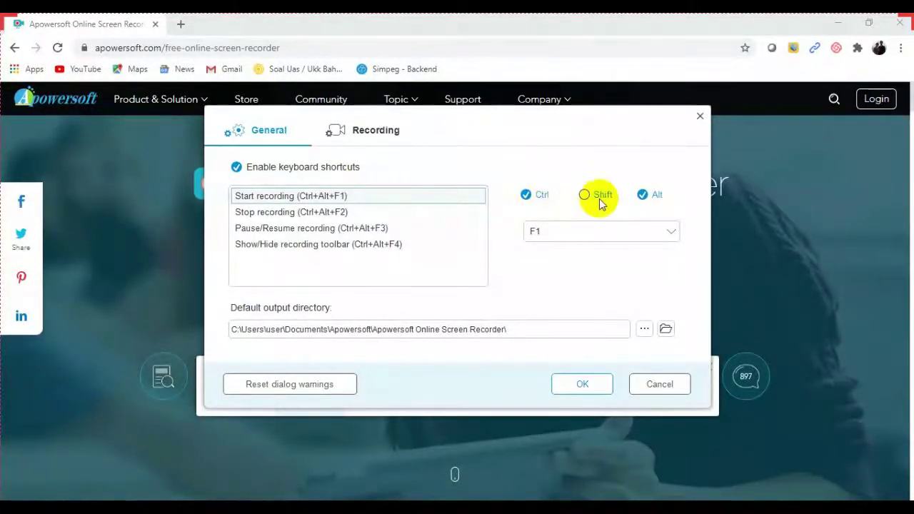
click(672, 232)
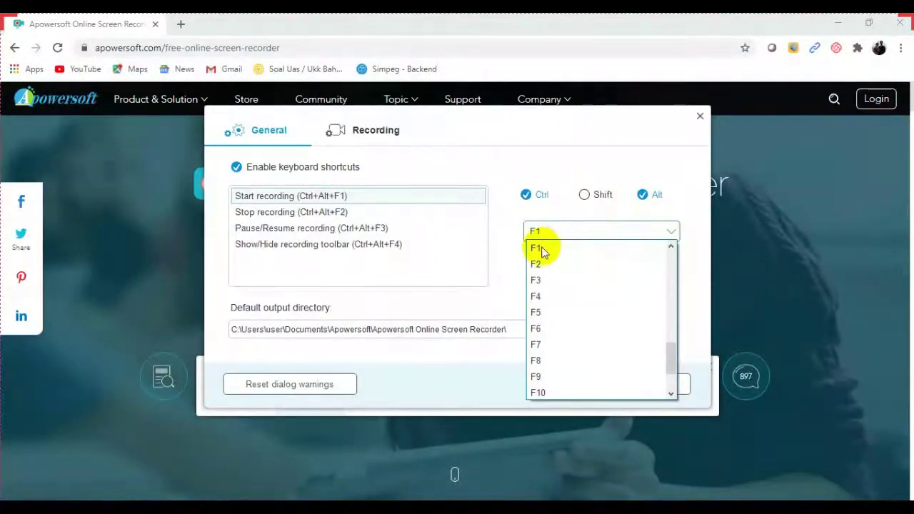
click(543, 252)
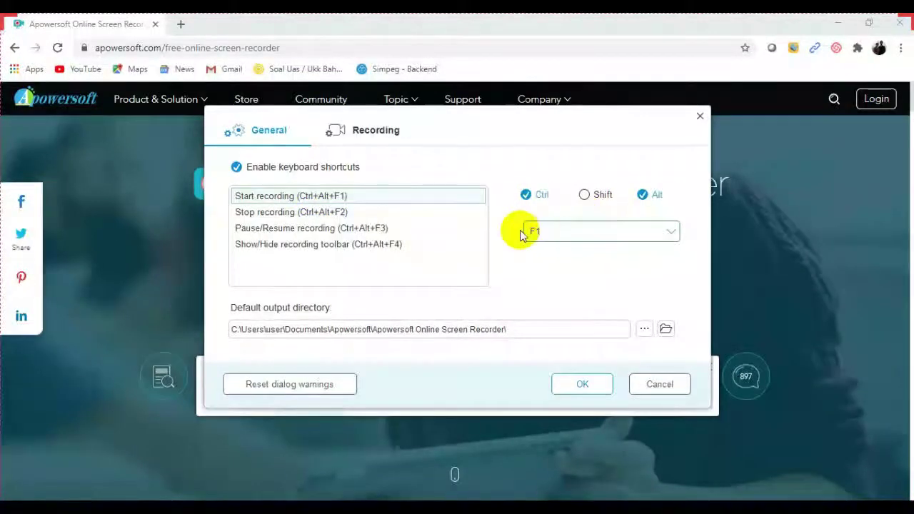
Step: Review the keyboard shortcuts for stopping, pausing or resuming the recording, and showing or hiding the recording toolbar
click(326, 212)
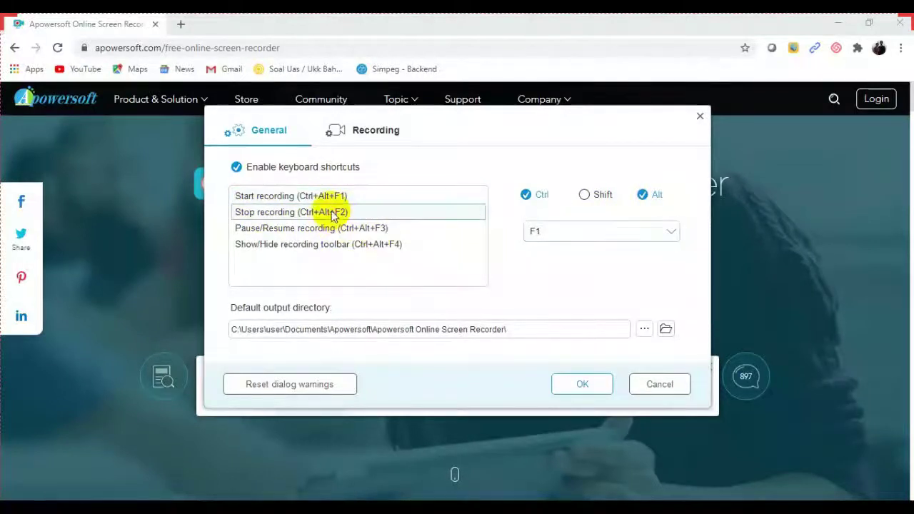
click(671, 234)
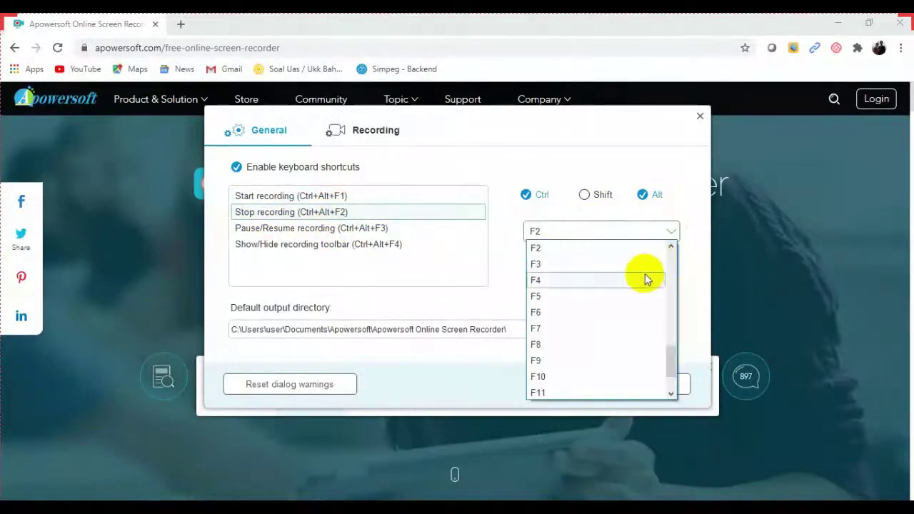
click(500, 251)
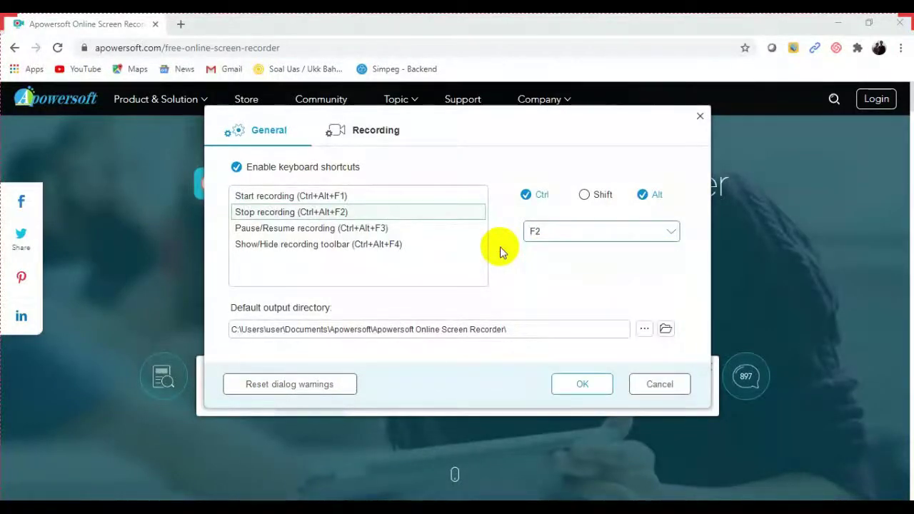
click(268, 230)
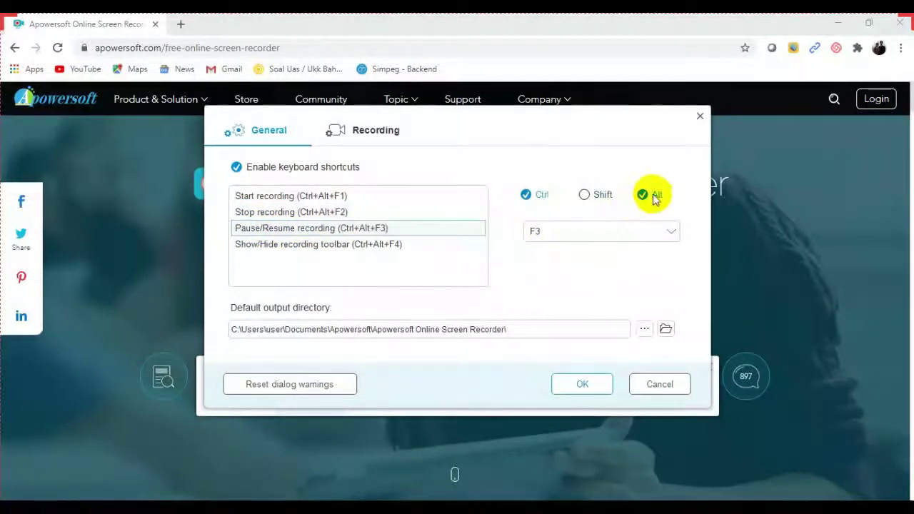
click(304, 243)
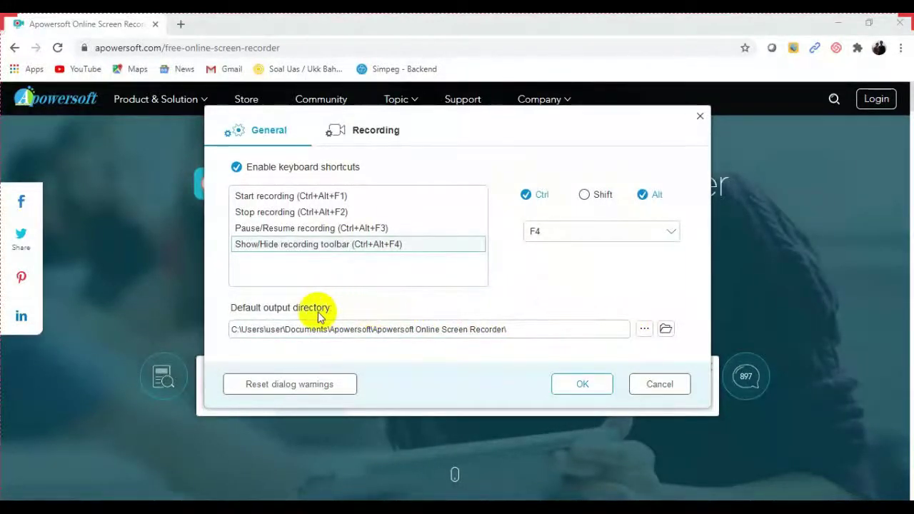
Step: Inspect the default output directory and its folder chooser without changing the location, and close the opened output folder
click(235, 329)
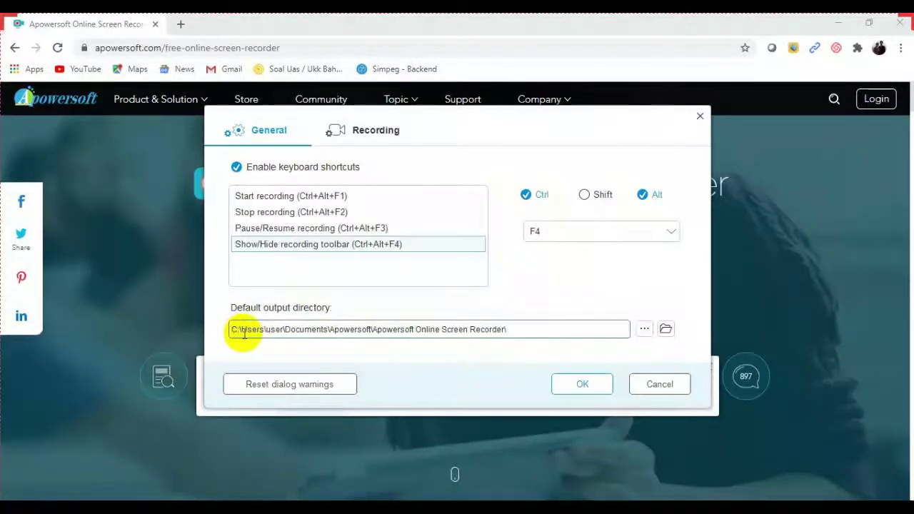
click(665, 332)
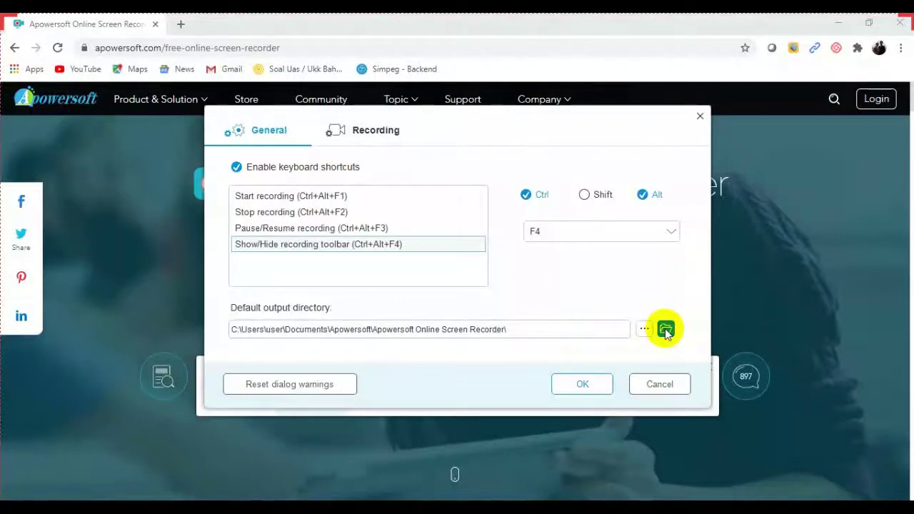
click(665, 331)
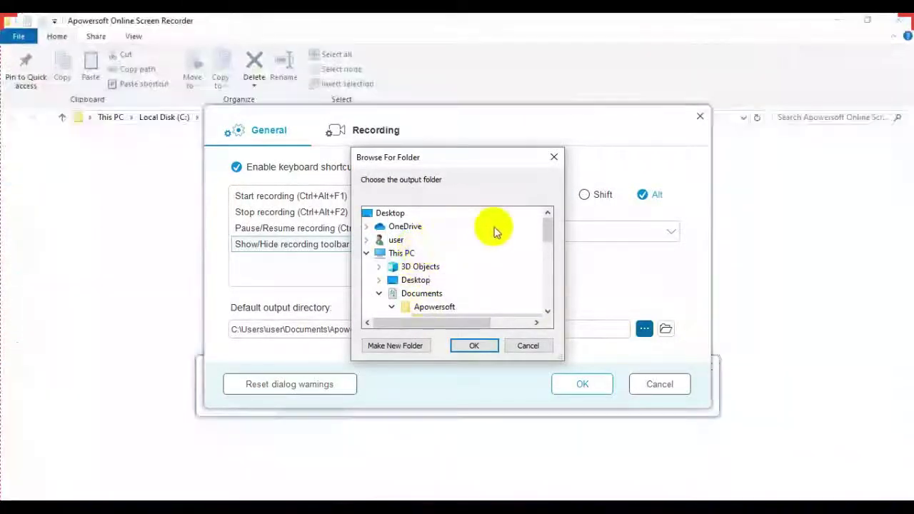
click(529, 346)
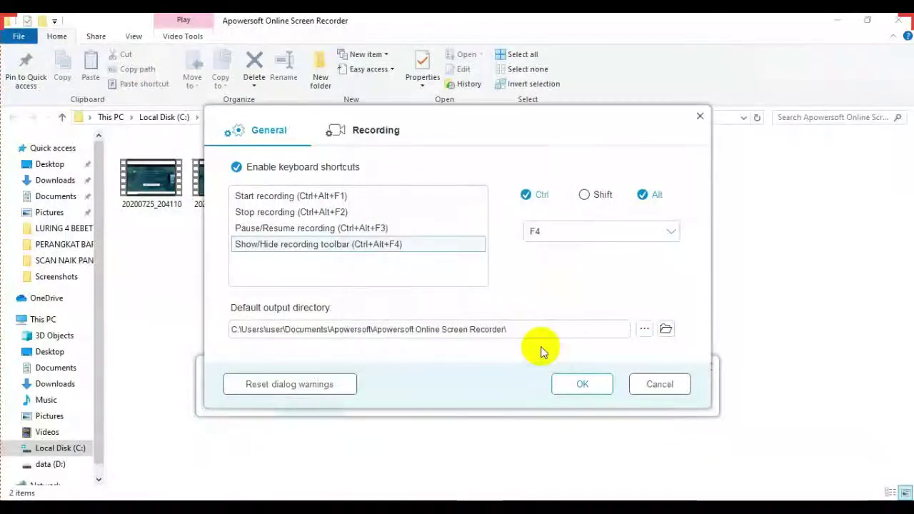
click(899, 23)
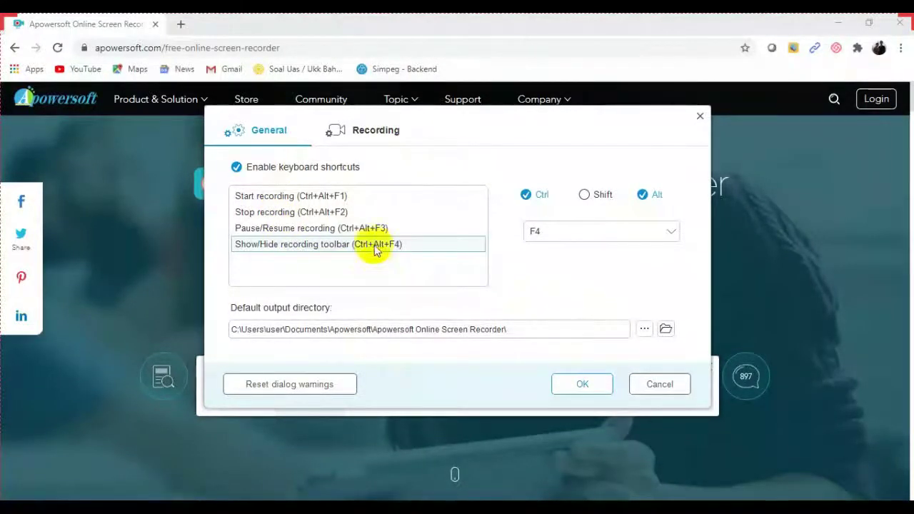
Step: Review the recording options and available video formats, keeping MP4, and leave the settings without saving
click(363, 134)
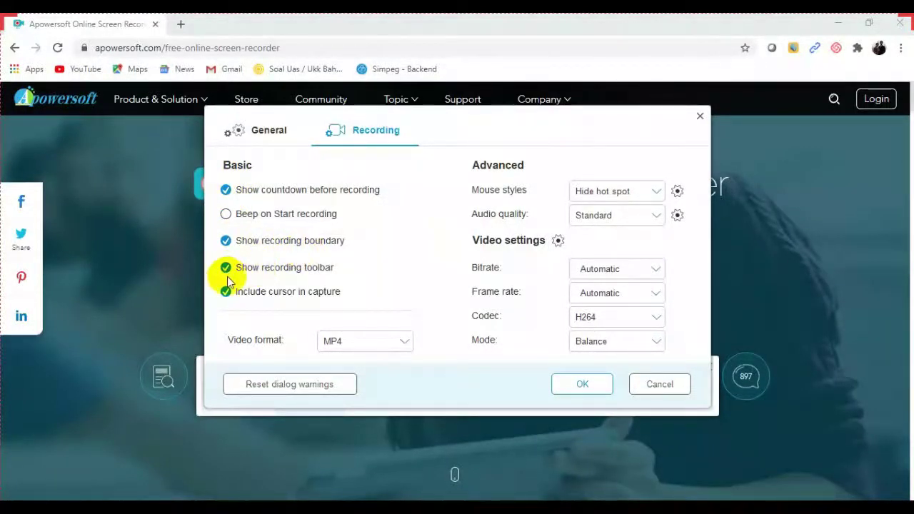
click(405, 346)
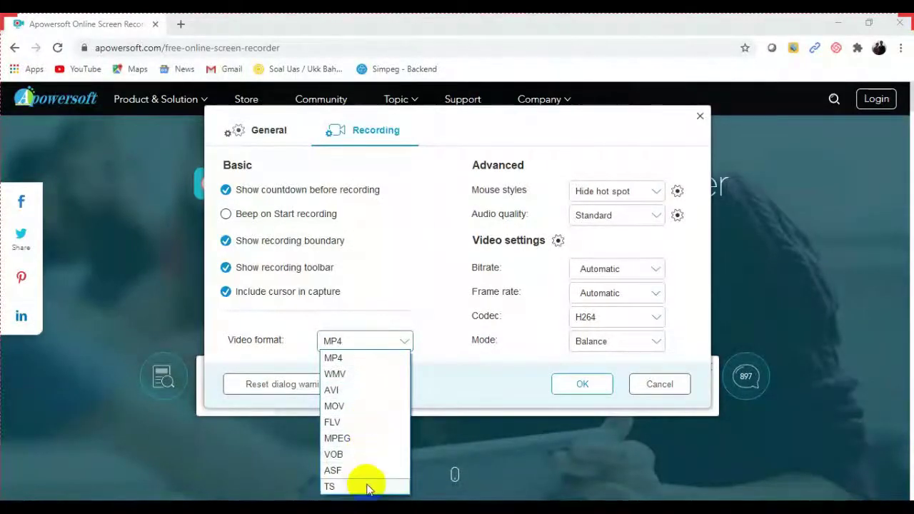
click(374, 341)
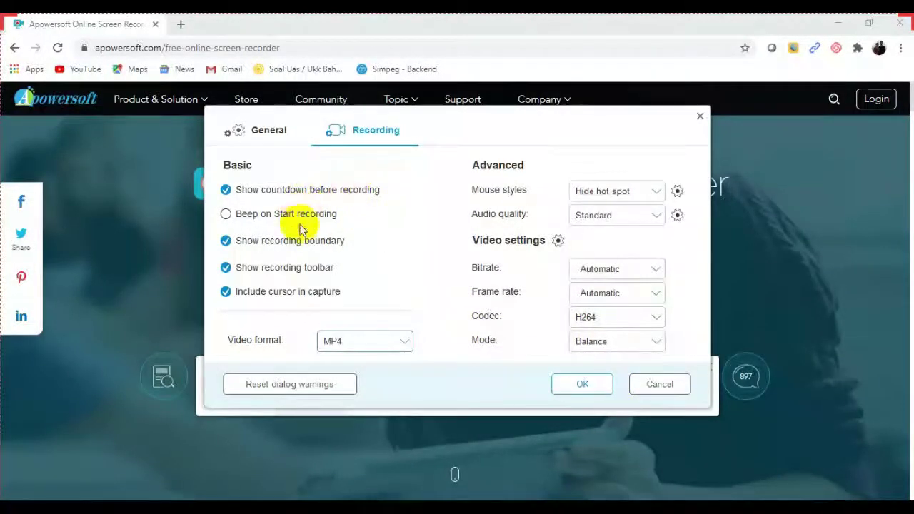
click(660, 385)
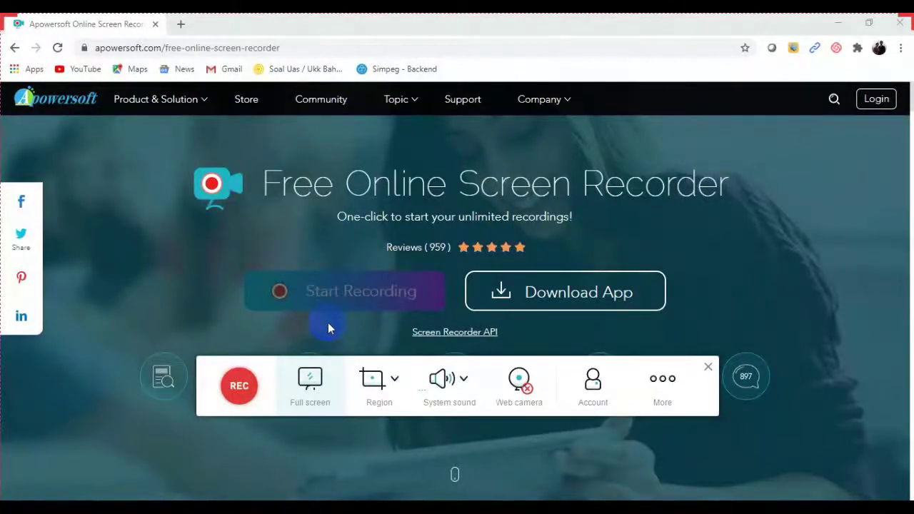
Step: Start a full-screen recording and bring up the annotation drawing tools
click(245, 390)
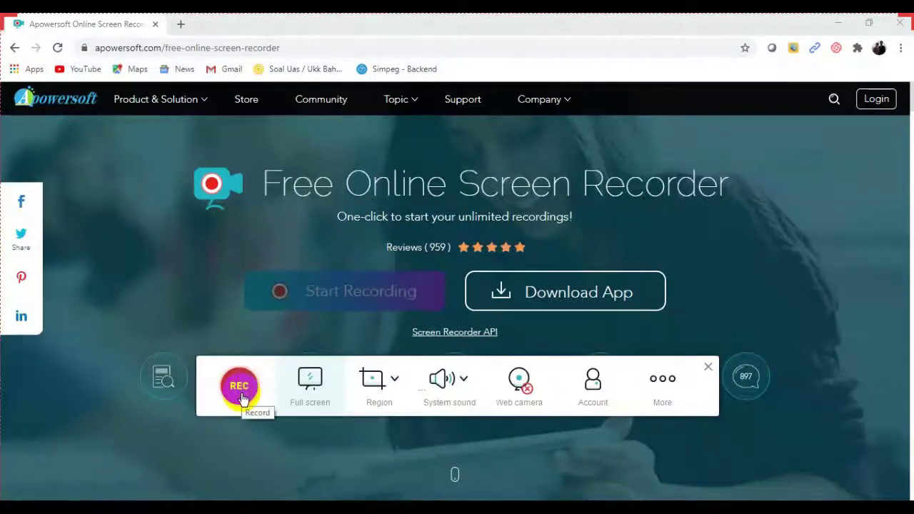
click(241, 394)
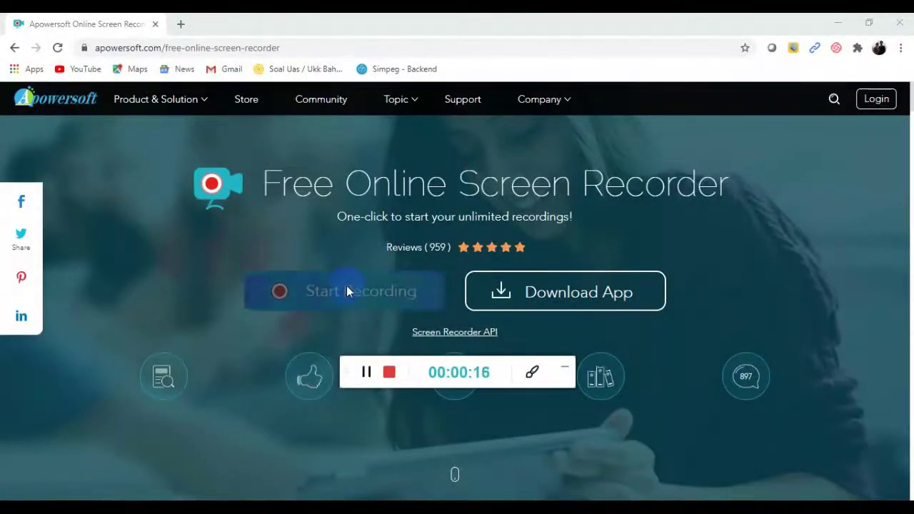
click(532, 383)
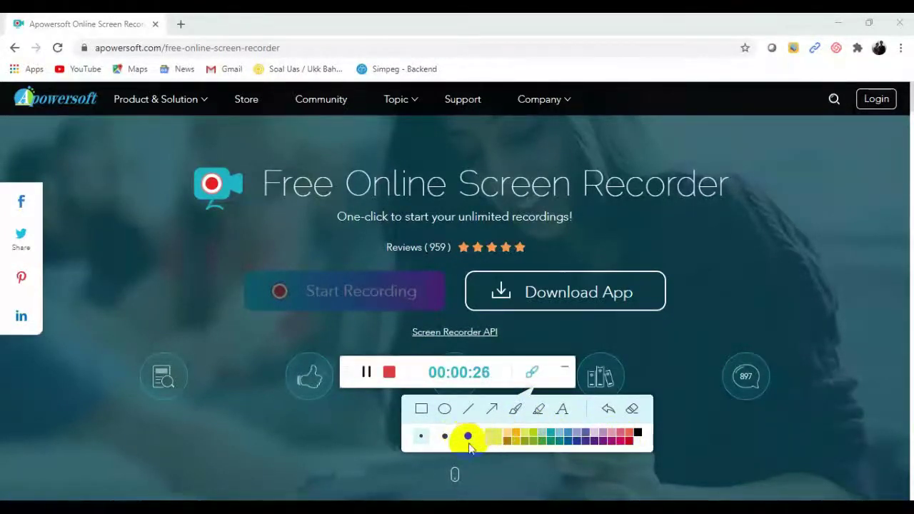
Step: Choose the smallest stroke size and draw yellow freehand loops around the review stars and the word "Recorder" in the page heading
click(444, 436)
click(468, 437)
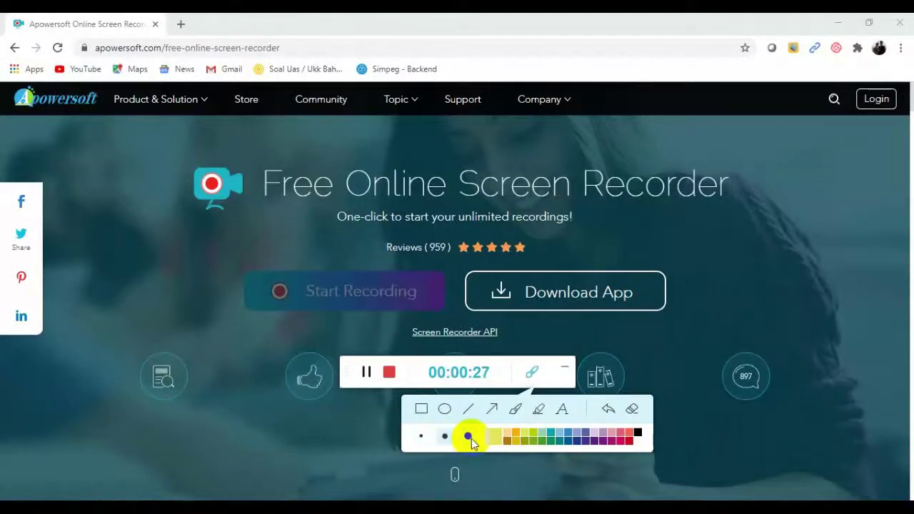
click(420, 436)
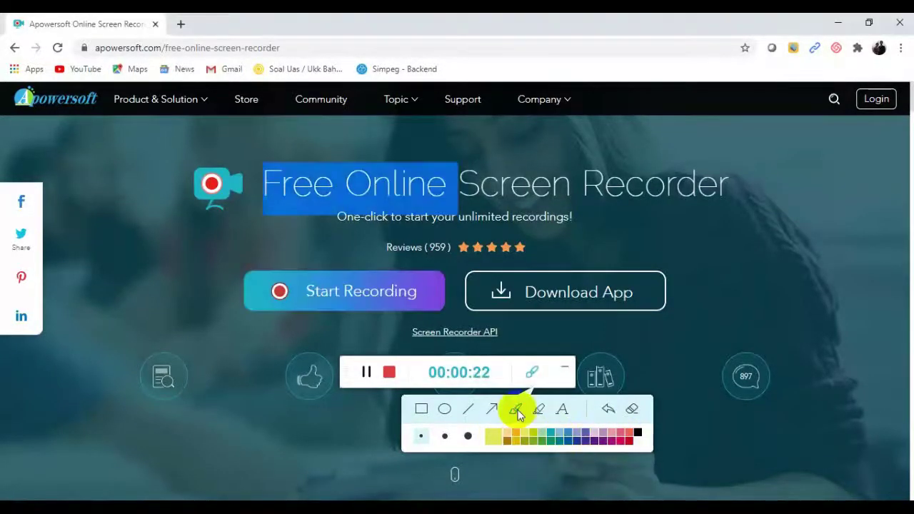
mouse_move(525, 267)
mouse_down()
mouse_move(493, 221)
mouse_move(550, 245)
mouse_move(491, 231)
mouse_up()
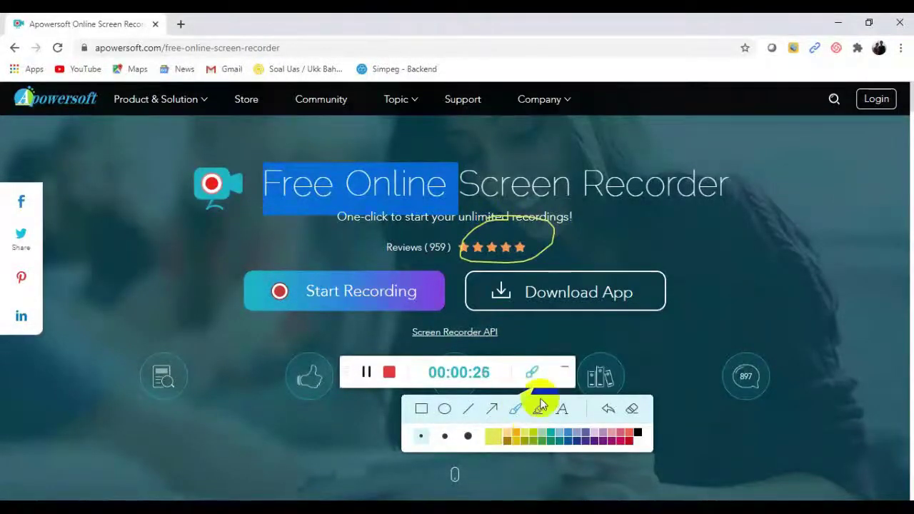
drag(671, 159, 687, 223)
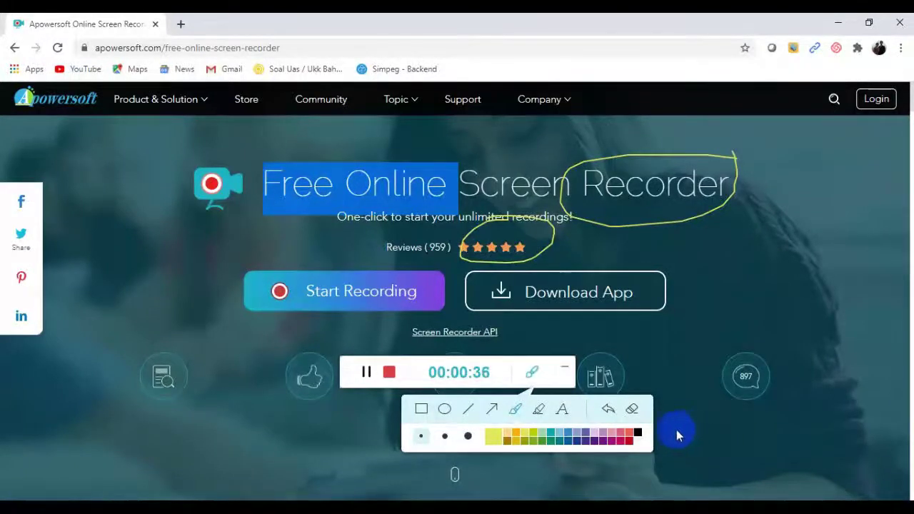
Step: Stop the screen recording and close its save preview
click(390, 374)
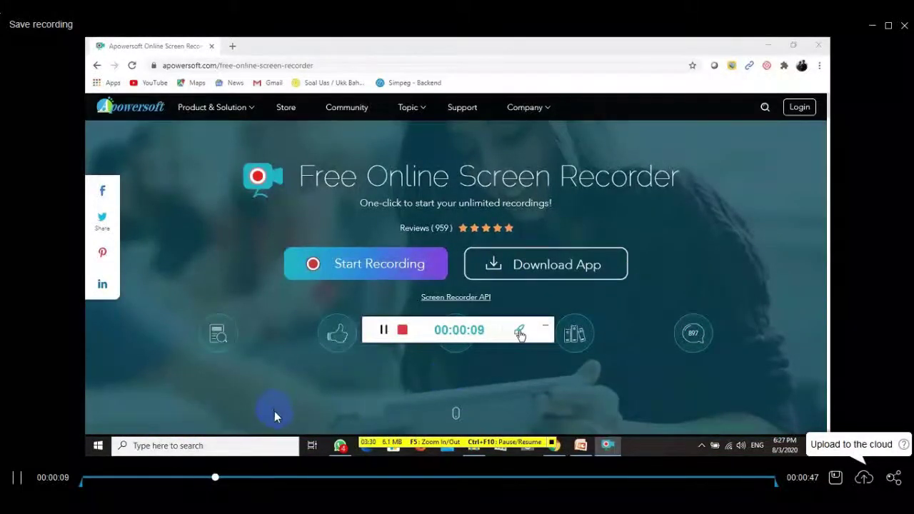
click(904, 26)
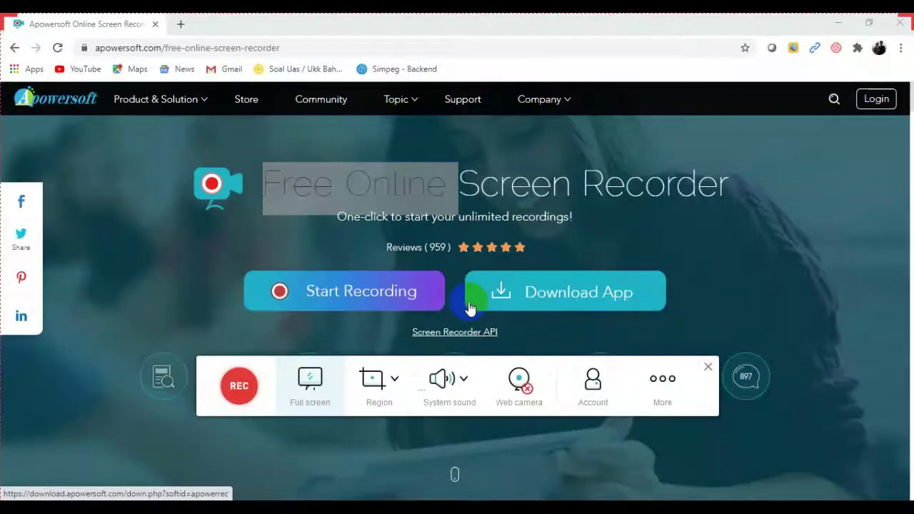
Step: Switch to File Explorer and open the Apowersoft Online Screen Recorder folder to view the saved recordings
mouse_move(475, 508)
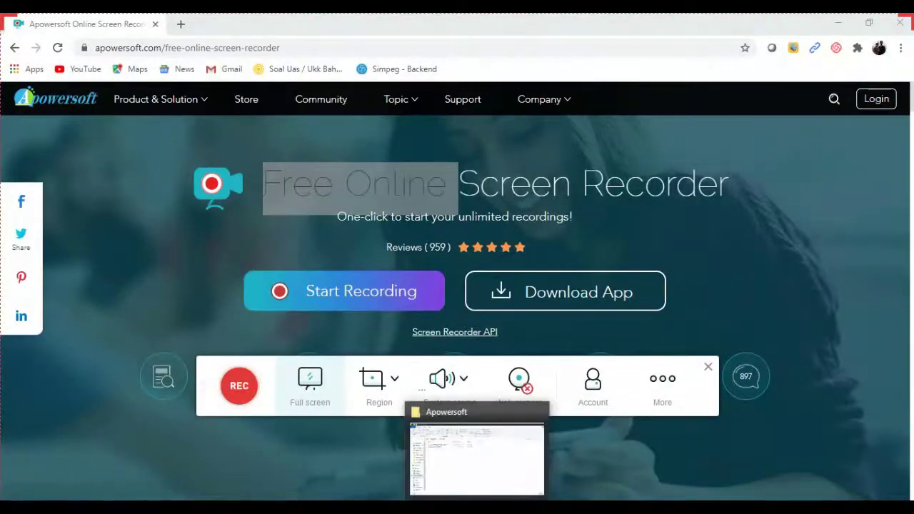
click(452, 474)
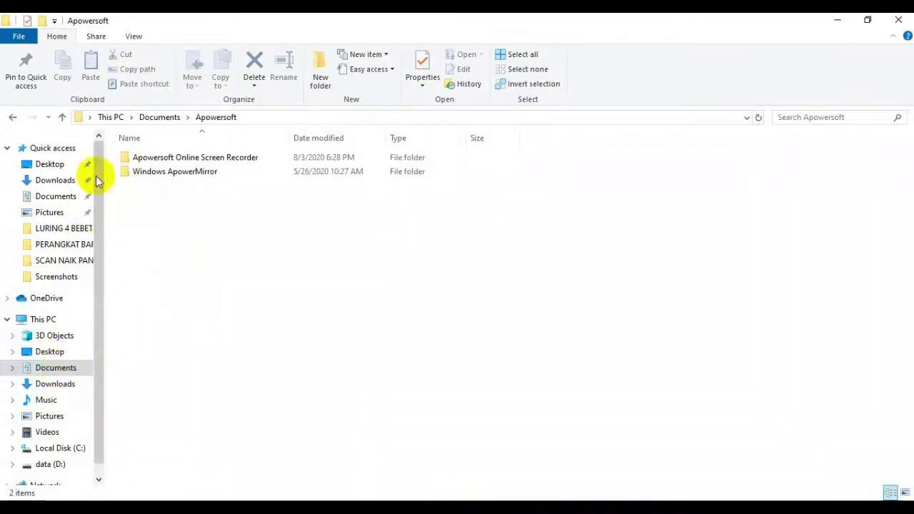
double_click(183, 160)
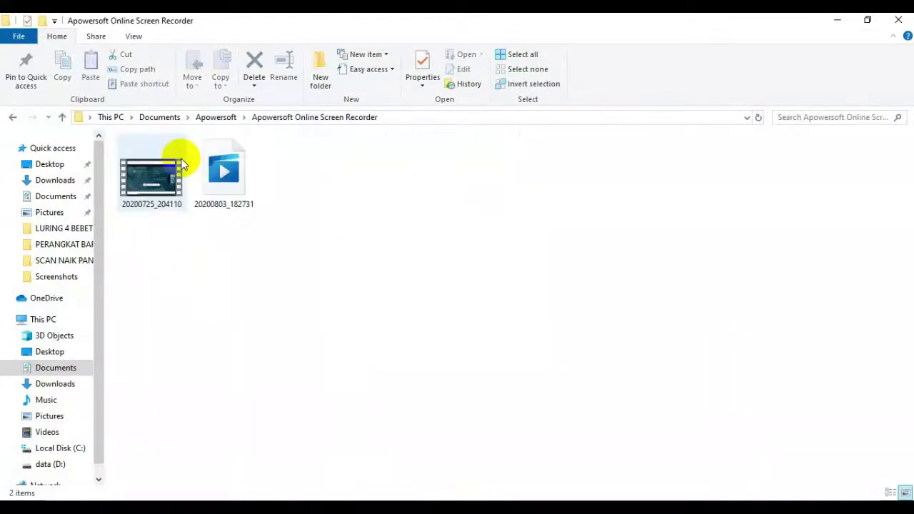